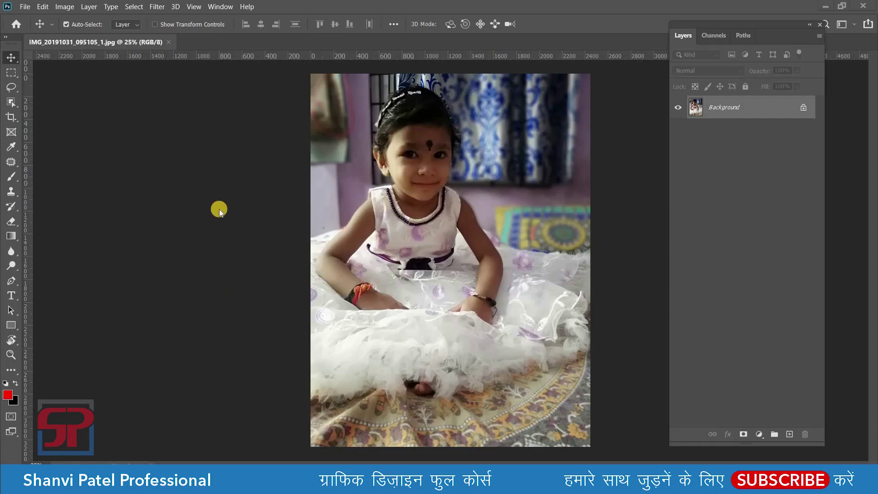
# Step: Browse the Image > Adjustments list over the girl's portrait photo
pyautogui.click(157, 7)
pyautogui.click(99, 26)
pyautogui.click(64, 7)
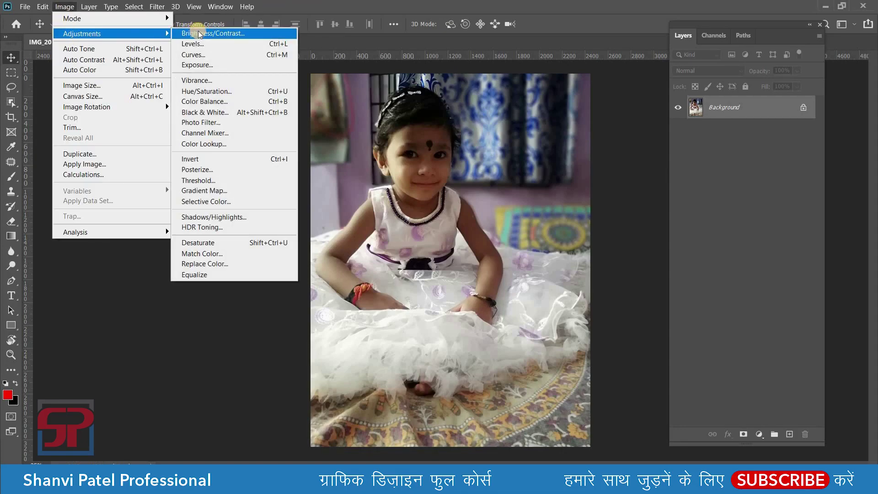
# Step: Try Brightness/Contrast on the photo with brightness 90 and contrast -50
pyautogui.moveTo(82, 34)
pyautogui.click(184, 44)
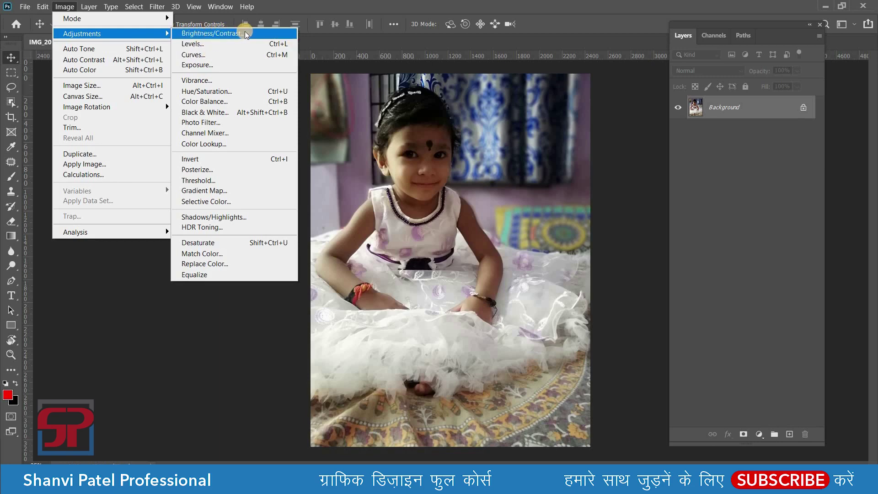
pyautogui.click(211, 36)
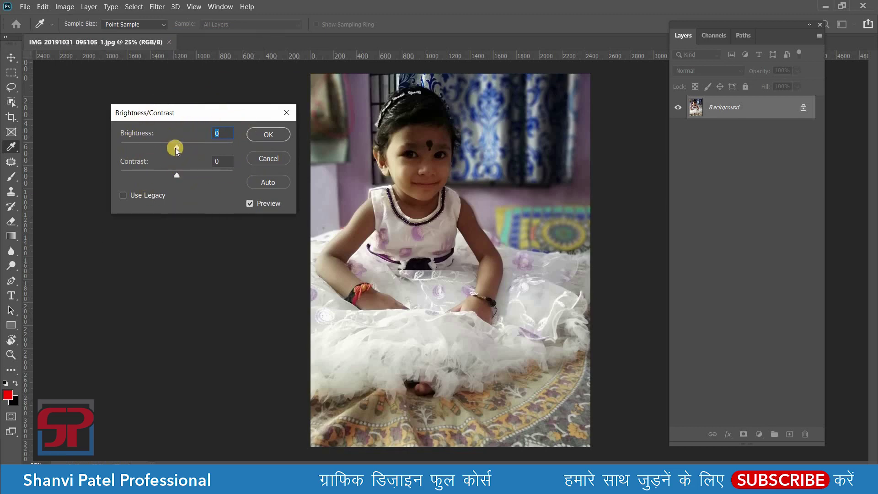
pyautogui.moveTo(176, 149)
pyautogui.mouseDown()
pyautogui.moveTo(225, 147)
pyautogui.moveTo(125, 149)
pyautogui.moveTo(250, 149)
pyautogui.moveTo(108, 147)
pyautogui.moveTo(244, 154)
pyautogui.moveTo(216, 150)
pyautogui.mouseUp()
pyautogui.moveTo(175, 175); pyautogui.dragTo(121, 175)
pyautogui.moveTo(216, 148); pyautogui.dragTo(211, 147)
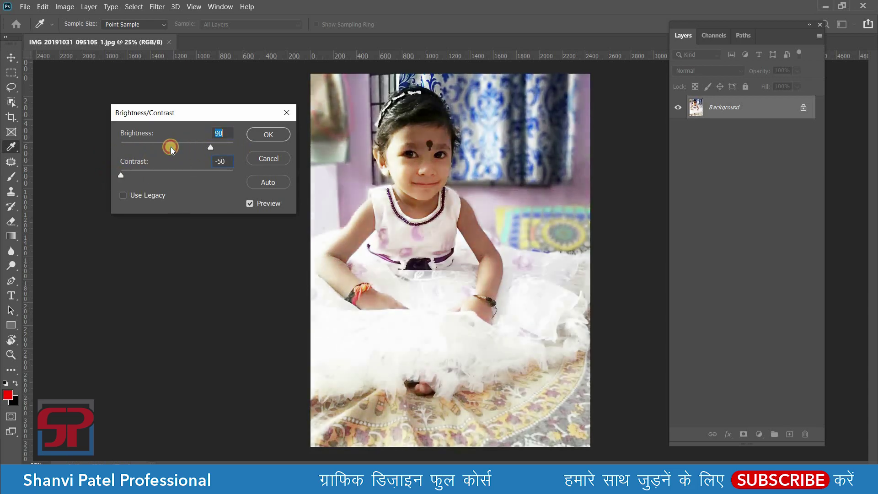
# Step: Try brightness -23 with higher contrast, then cancel to keep the original photo
pyautogui.click(170, 148)
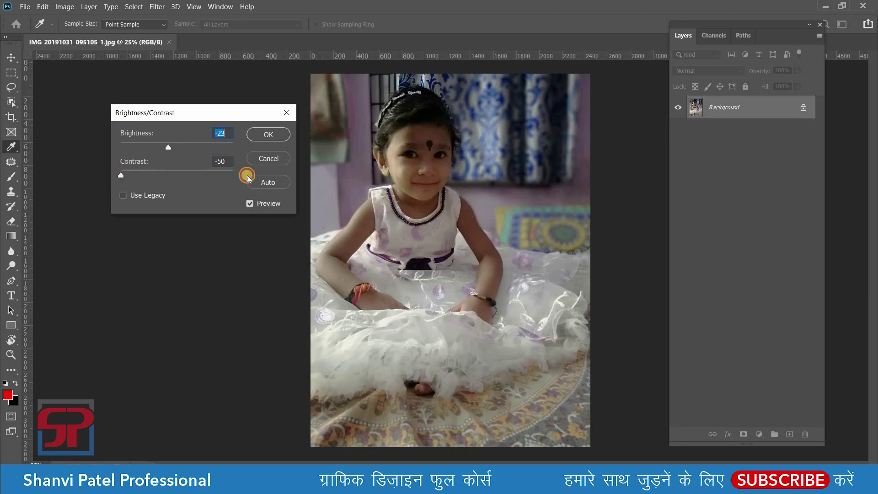
pyautogui.moveTo(121, 175)
pyautogui.mouseDown()
pyautogui.moveTo(222, 176)
pyautogui.moveTo(108, 182)
pyautogui.moveTo(258, 182)
pyautogui.moveTo(102, 183)
pyautogui.mouseUp()
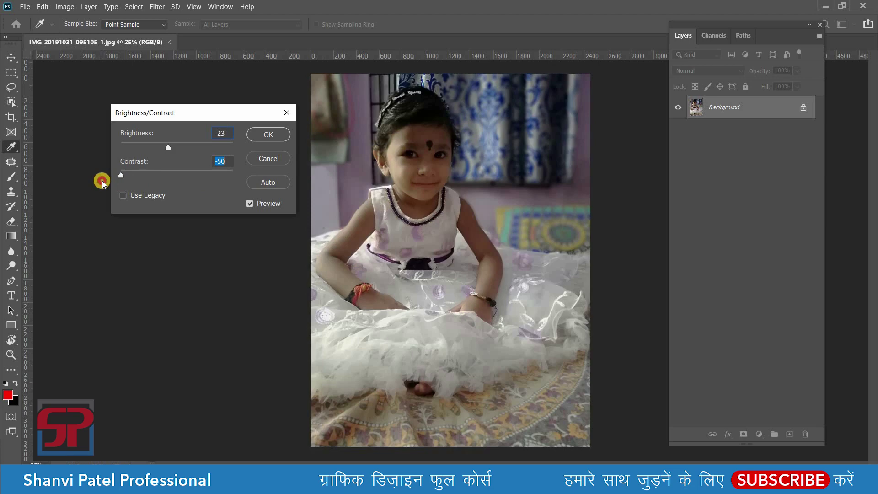
pyautogui.click(281, 112)
pyautogui.press('v')
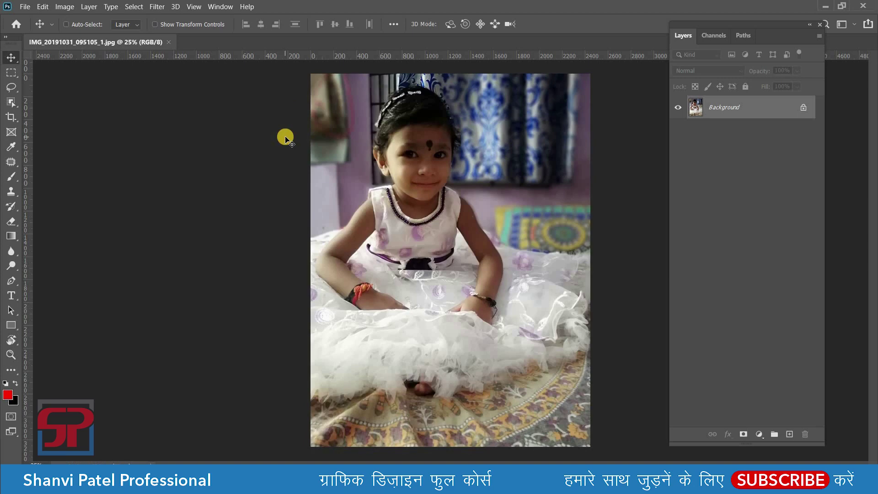
pyautogui.hotkey('ctrl', 'n')
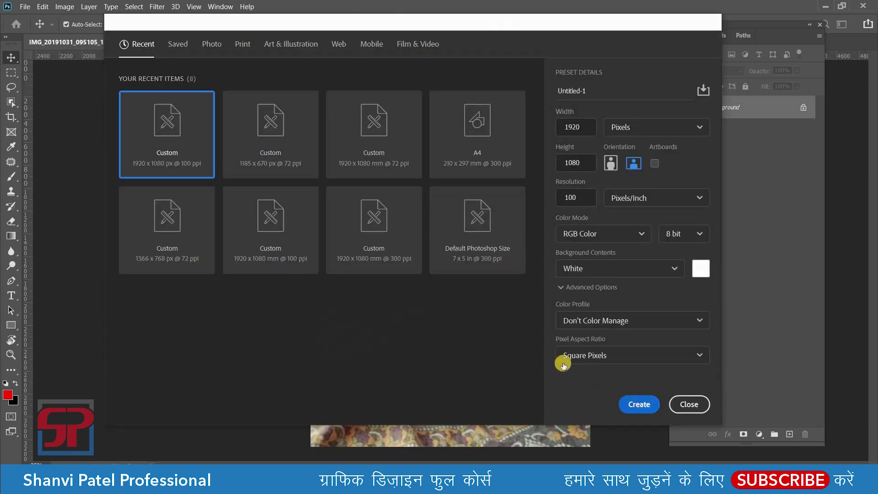
# Step: Create a new 1920×1080 document with white foreground and a horizontal black-to-white gradient
pyautogui.click(635, 404)
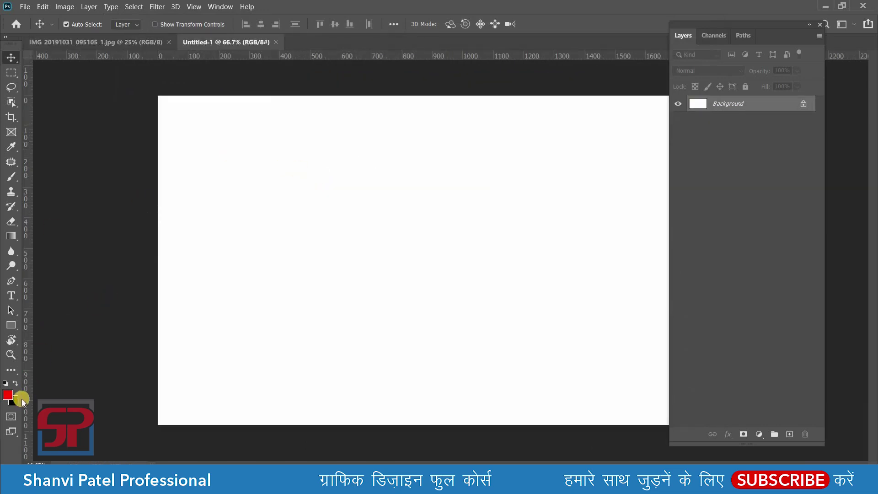
pyautogui.click(8, 396)
pyautogui.click(130, 164)
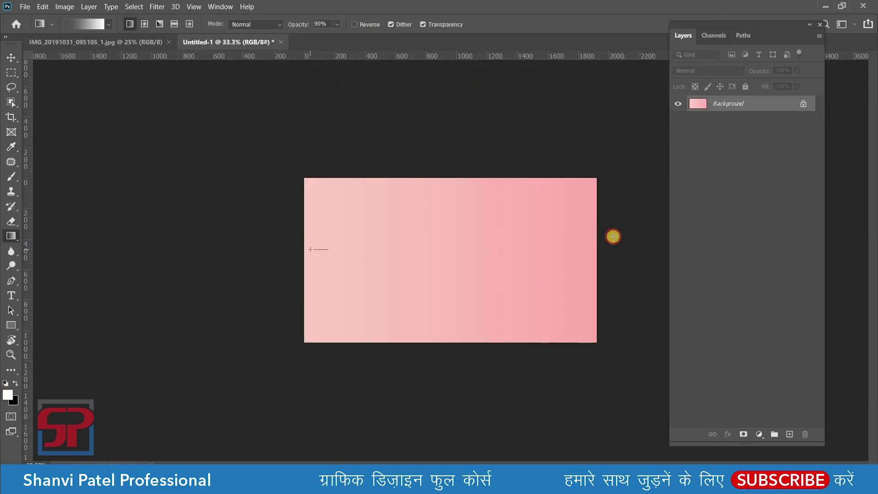
pyautogui.moveTo(310, 249); pyautogui.dragTo(610, 236)
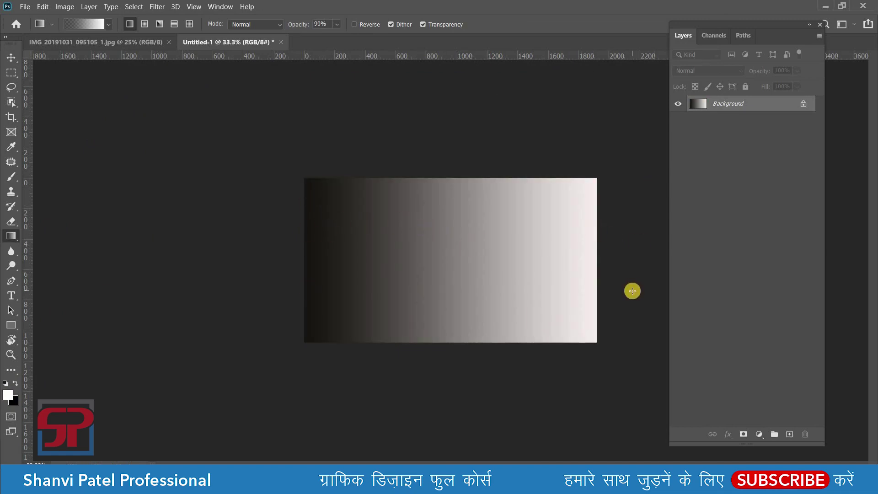
# Step: Test brightness about -11 and contrast 100 on the gradient, cancel, and return to the photo
pyautogui.click(65, 7)
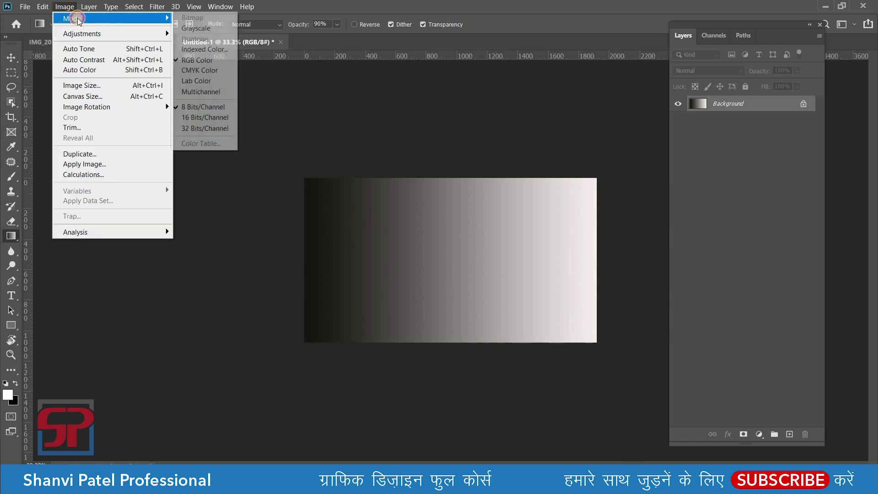
pyautogui.click(192, 30)
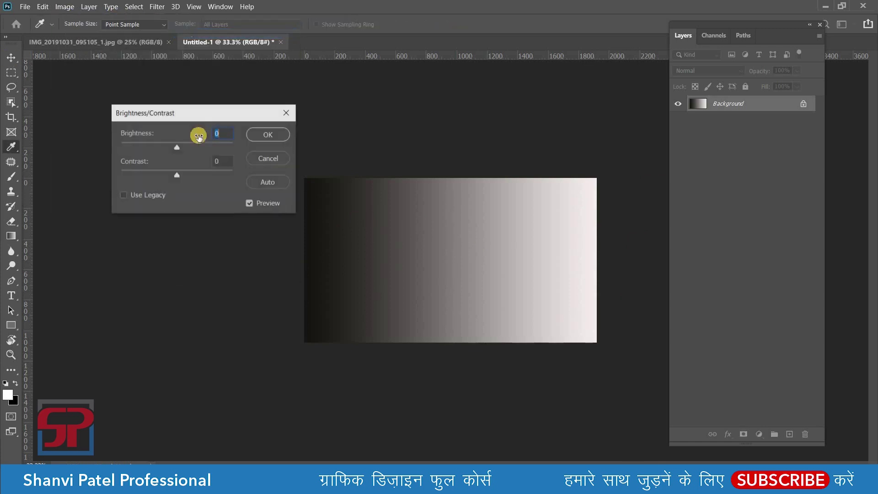
pyautogui.moveTo(175, 149)
pyautogui.mouseDown()
pyautogui.moveTo(258, 153)
pyautogui.moveTo(106, 153)
pyautogui.moveTo(129, 147)
pyautogui.mouseUp()
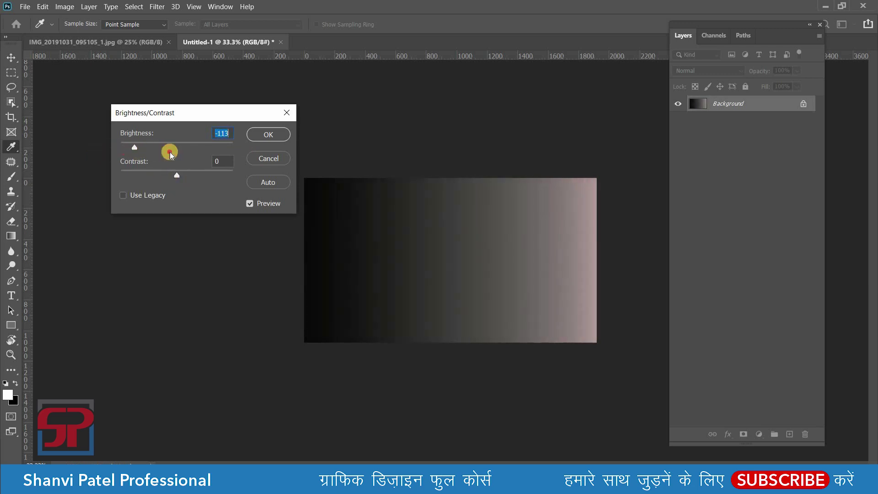
pyautogui.click(173, 147)
pyautogui.moveTo(180, 176)
pyautogui.mouseDown()
pyautogui.moveTo(97, 171)
pyautogui.moveTo(279, 182)
pyautogui.mouseUp()
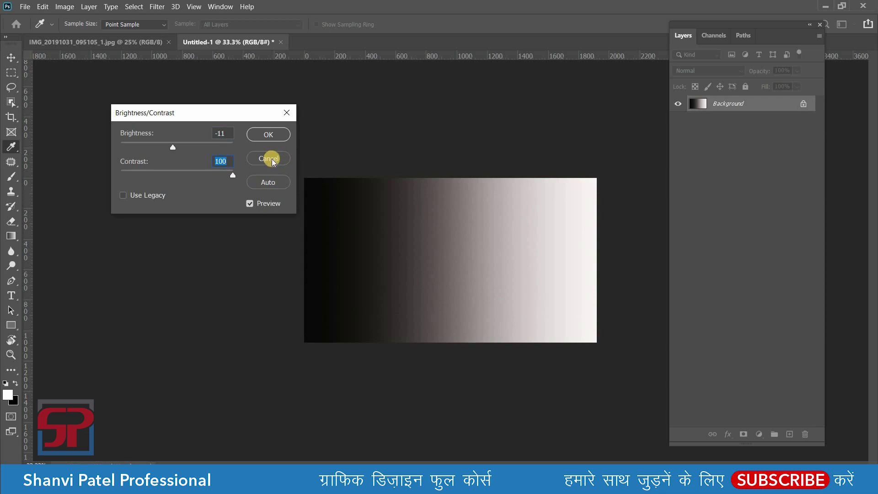
pyautogui.click(269, 158)
pyautogui.click(114, 42)
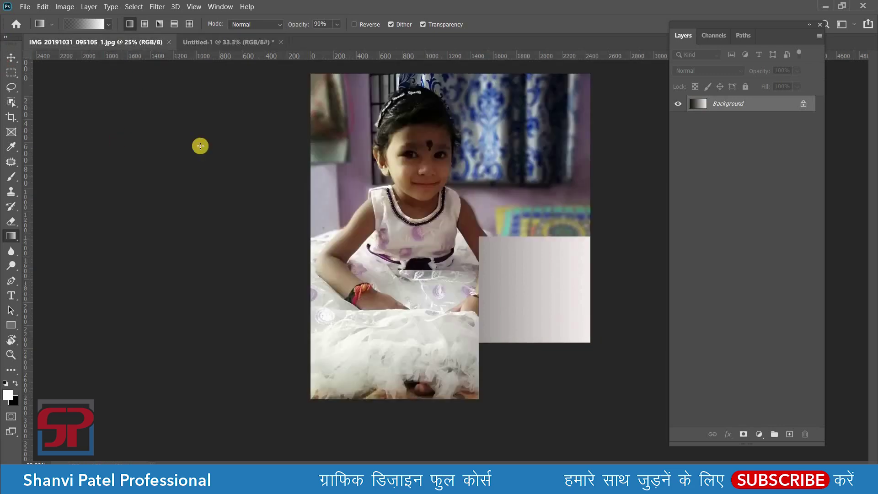
# Step: Set the photo's Brightness/Contrast to brightness 23 and contrast 28, toggling Preview to compare
pyautogui.click(64, 7)
pyautogui.moveTo(81, 34)
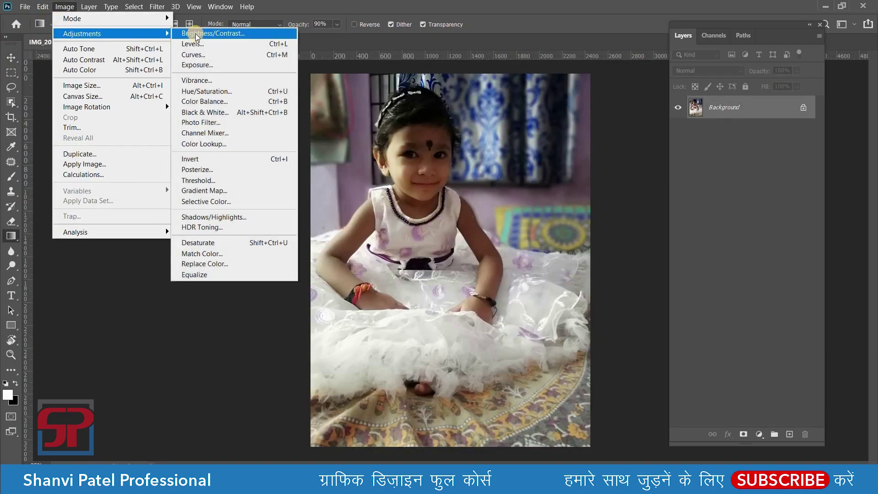
pyautogui.click(208, 33)
pyautogui.moveTo(220, 116); pyautogui.dragTo(212, 150)
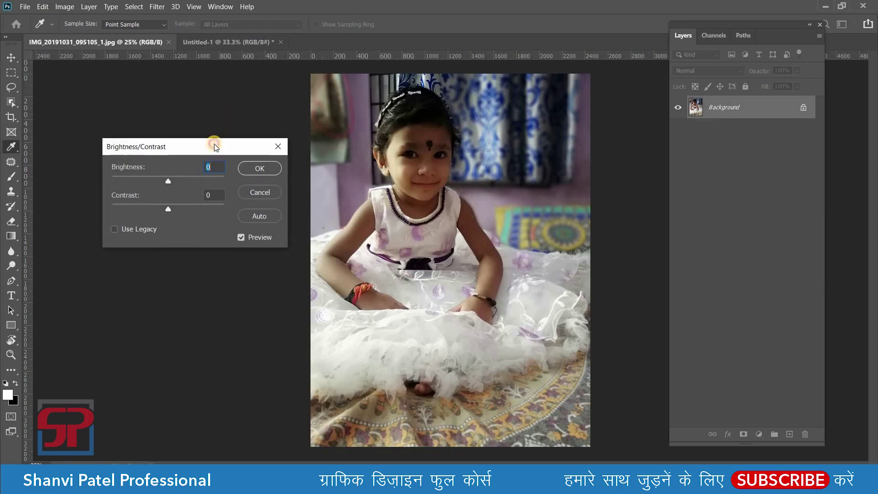
pyautogui.moveTo(169, 181)
pyautogui.mouseDown()
pyautogui.moveTo(179, 183)
pyautogui.moveTo(155, 208)
pyautogui.moveTo(185, 208)
pyautogui.moveTo(168, 180)
pyautogui.moveTo(177, 180)
pyautogui.mouseUp()
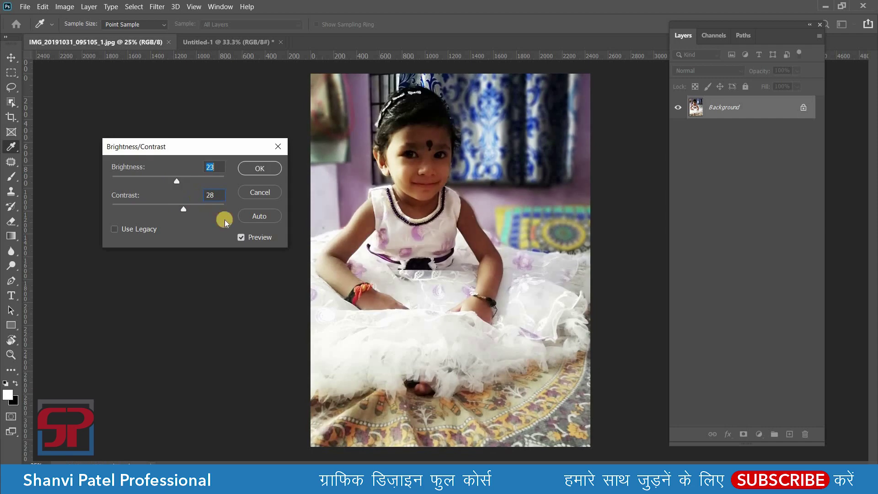
pyautogui.click(240, 236)
pyautogui.click(240, 236)
# Step: Apply the brightness 23 / contrast 28 adjustment, then undo and redo to compare
pyautogui.click(264, 168)
pyautogui.press('g')
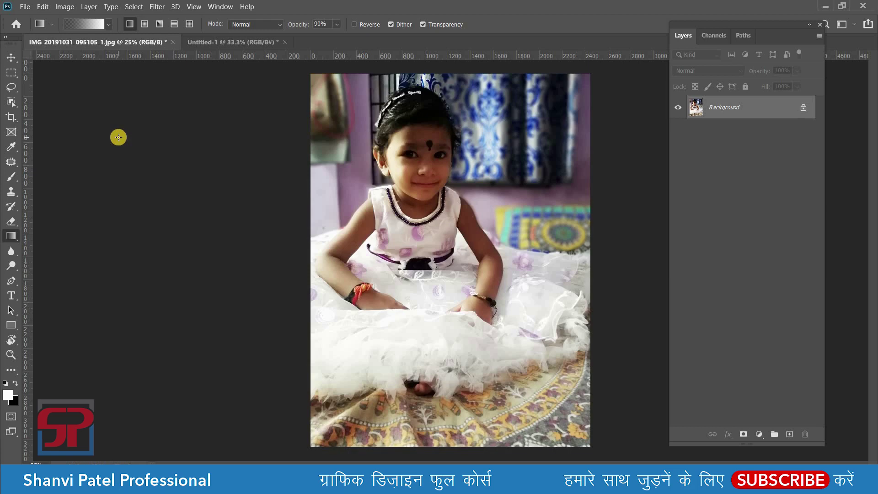
pyautogui.hotkey('ctrl', 'z')
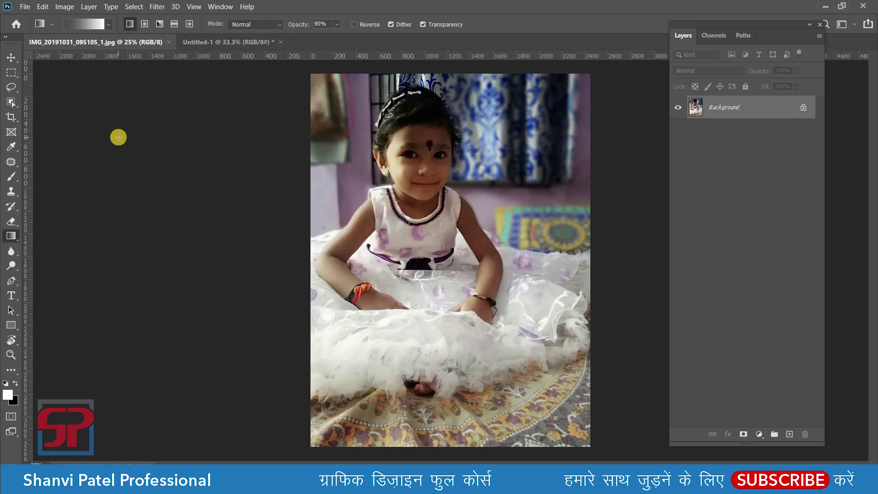
pyautogui.hotkey('ctrl', 'shift', 'z')
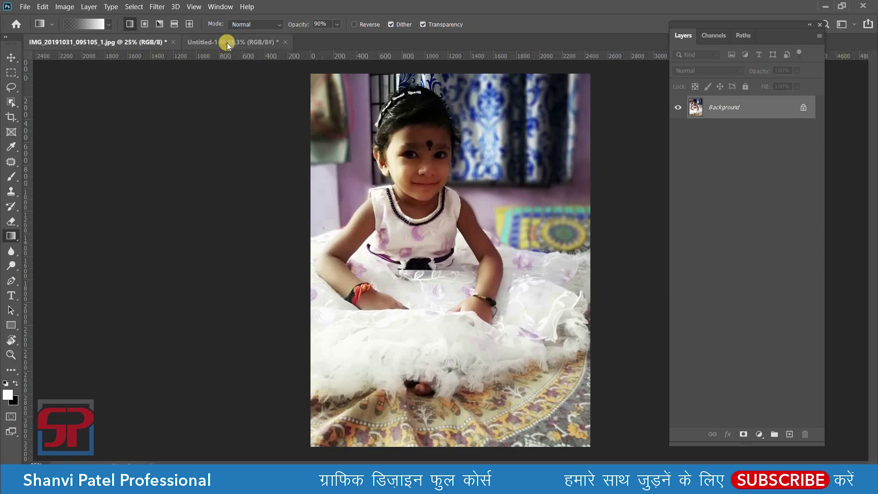
# Step: Float the Untitled-1 gradient document and close it without saving
pyautogui.moveTo(226, 42); pyautogui.dragTo(415, 159)
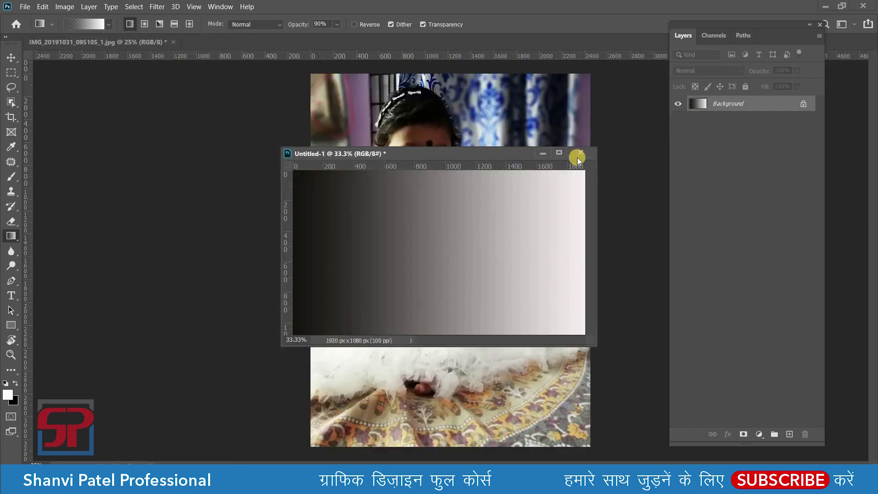
pyautogui.click(580, 152)
pyautogui.click(462, 191)
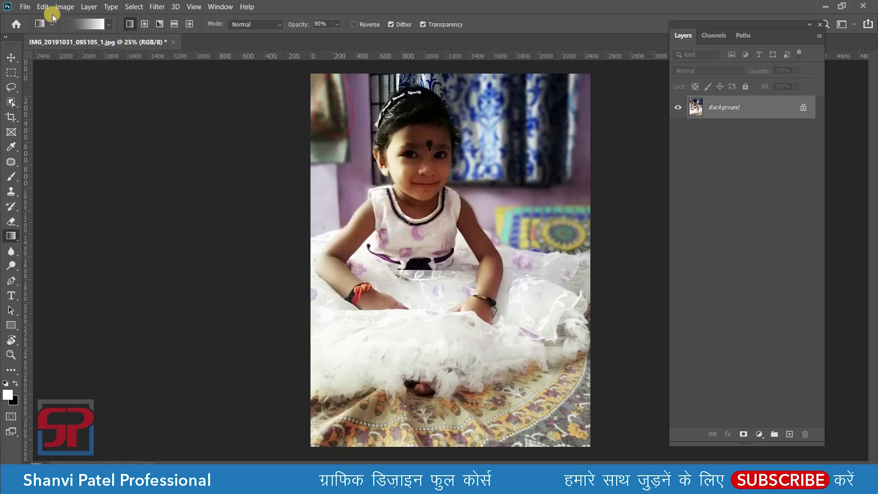
# Step: Duplicate the girl's photo as a new copy document
pyautogui.click(64, 7)
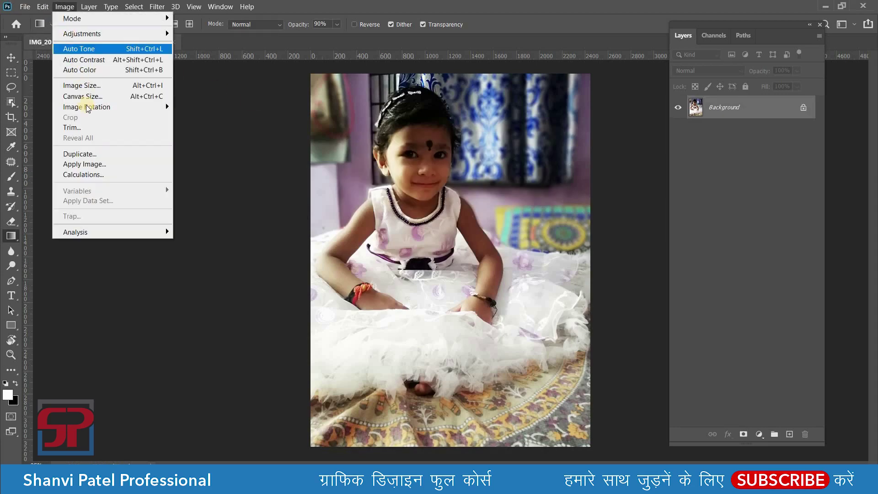
pyautogui.click(100, 155)
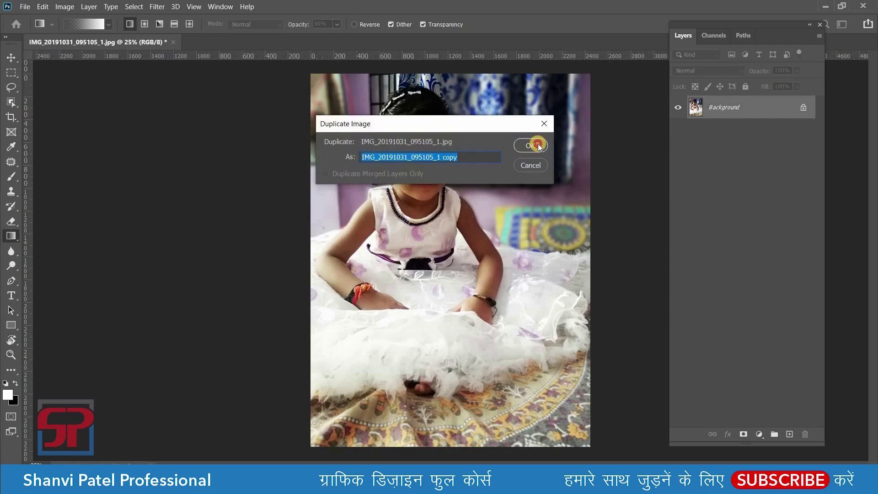
pyautogui.click(537, 145)
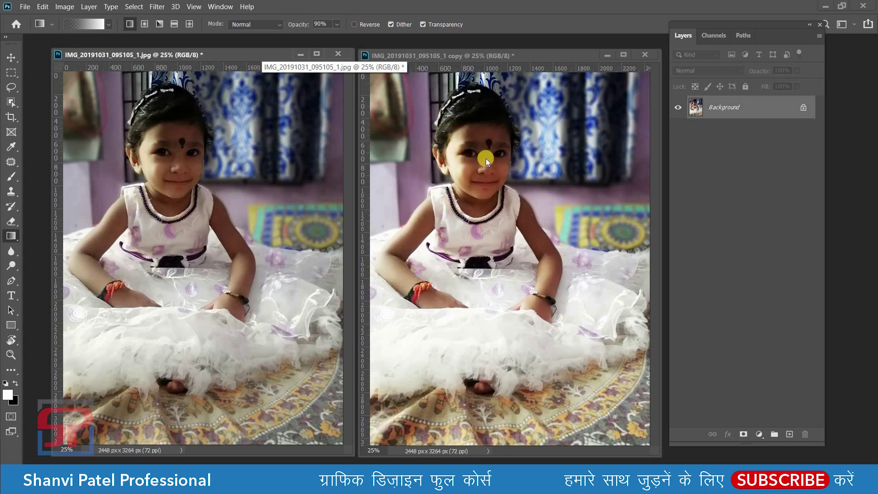
pyautogui.click(492, 141)
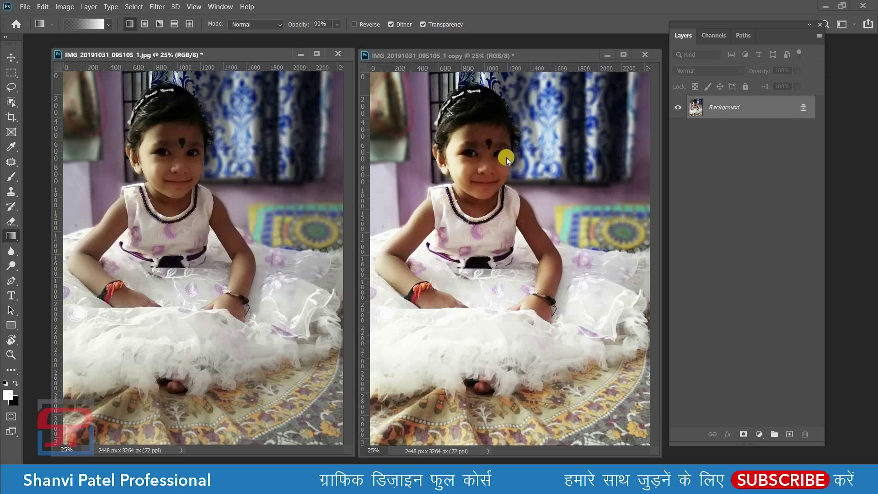
# Step: Close the copy's window without saving it
pyautogui.click(511, 55)
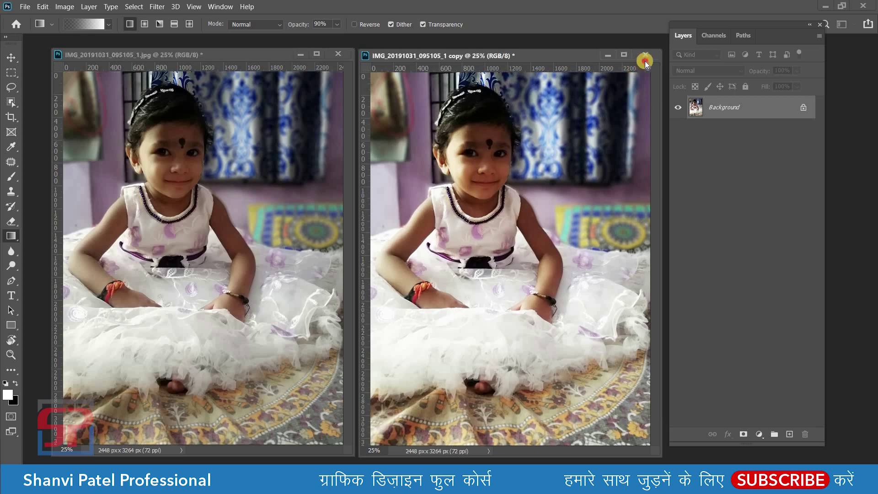
pyautogui.click(645, 56)
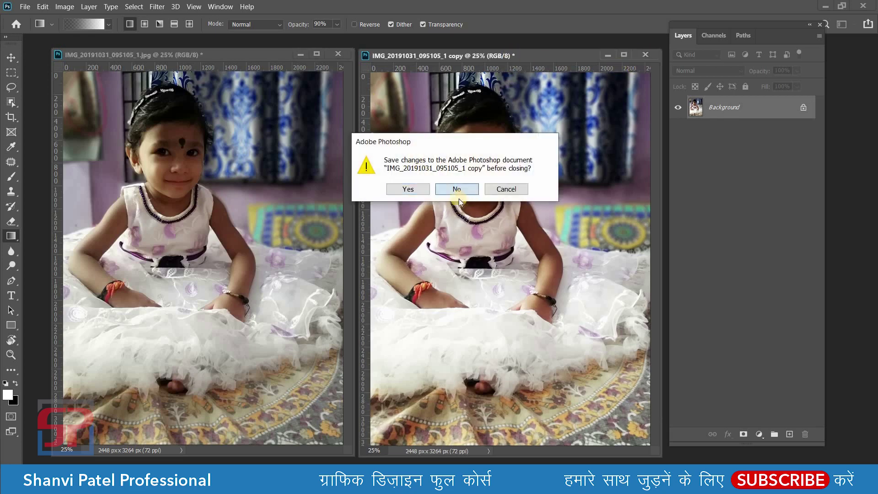
pyautogui.click(462, 194)
pyautogui.click(64, 8)
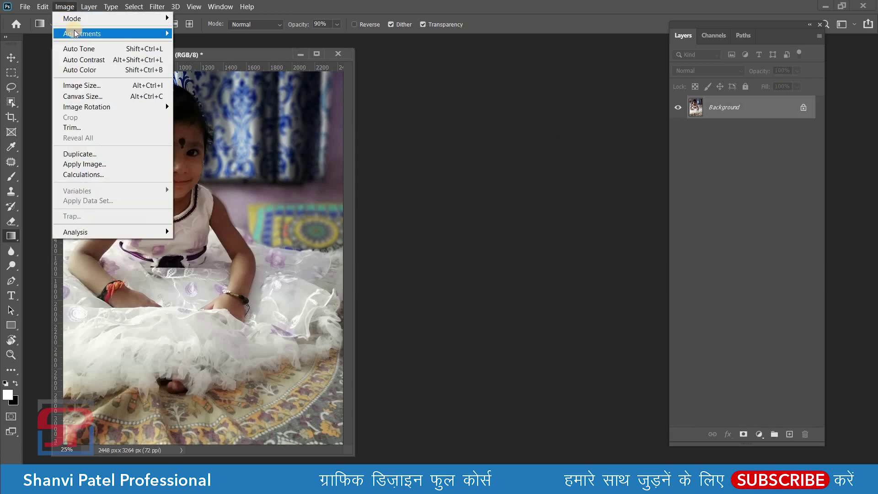
# Step: Browse the Image menu and bring up the Apply Image options
pyautogui.click(75, 34)
pyautogui.click(332, 5)
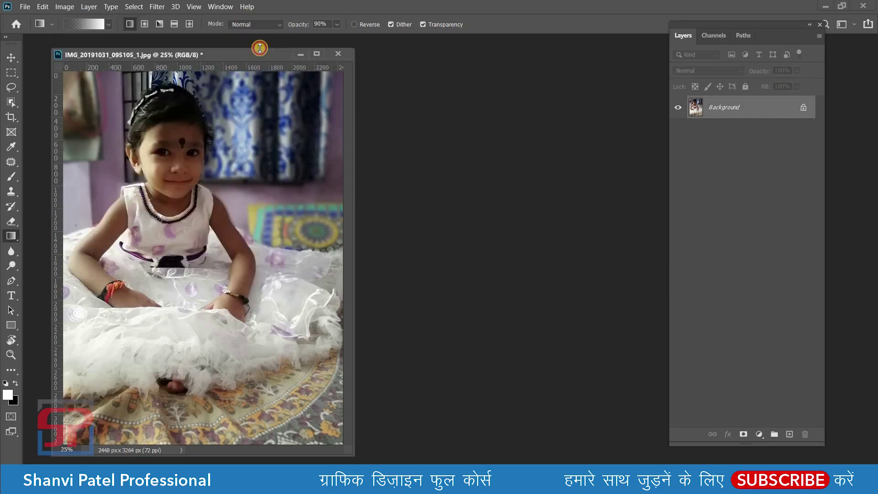
pyautogui.click(63, 7)
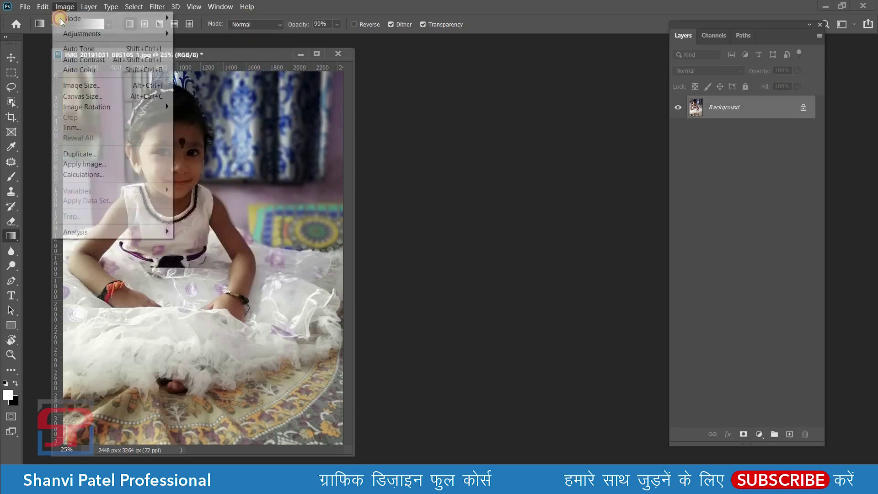
pyautogui.click(90, 166)
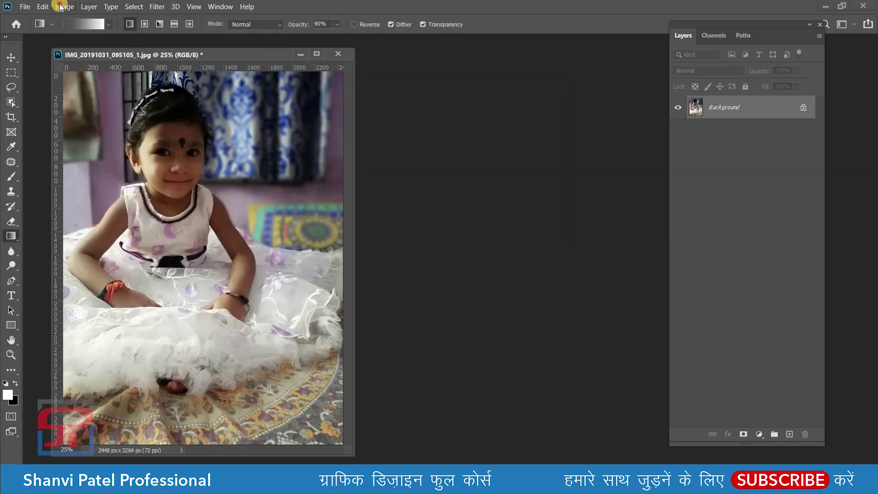
# Step: Duplicate the photo and place the copy's floating window beside the original
pyautogui.click(64, 6)
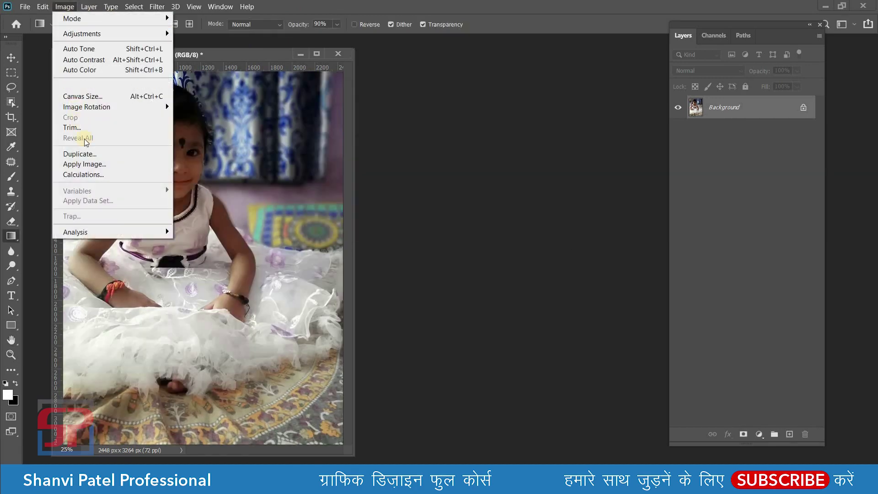
pyautogui.click(88, 154)
pyautogui.click(529, 148)
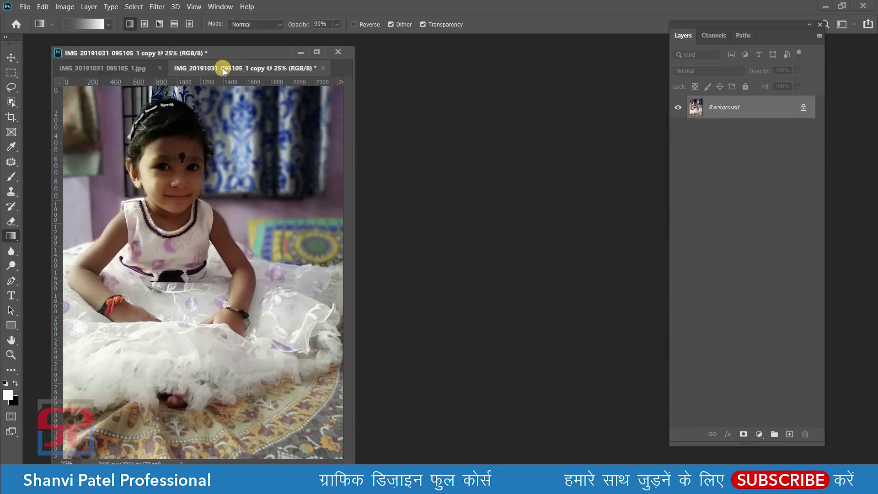
pyautogui.moveTo(223, 68)
pyautogui.mouseDown()
pyautogui.moveTo(413, 54)
pyautogui.moveTo(390, 59)
pyautogui.mouseUp()
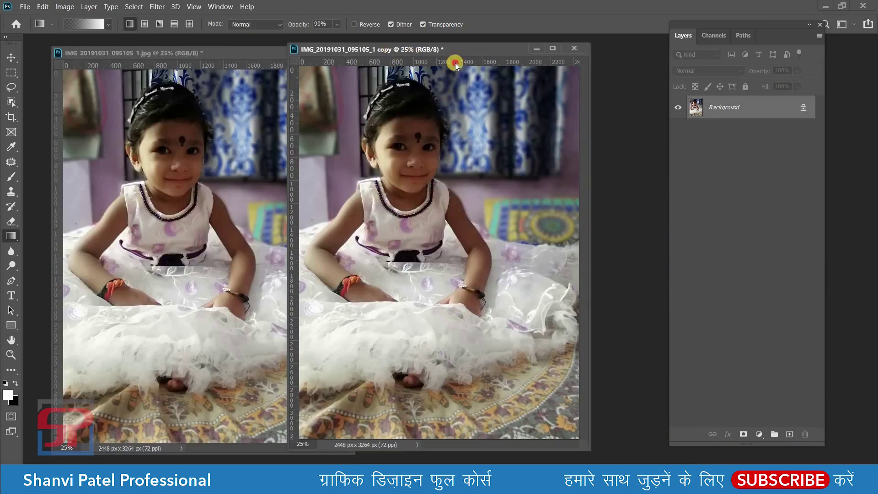
pyautogui.moveTo(454, 62); pyautogui.dragTo(460, 51)
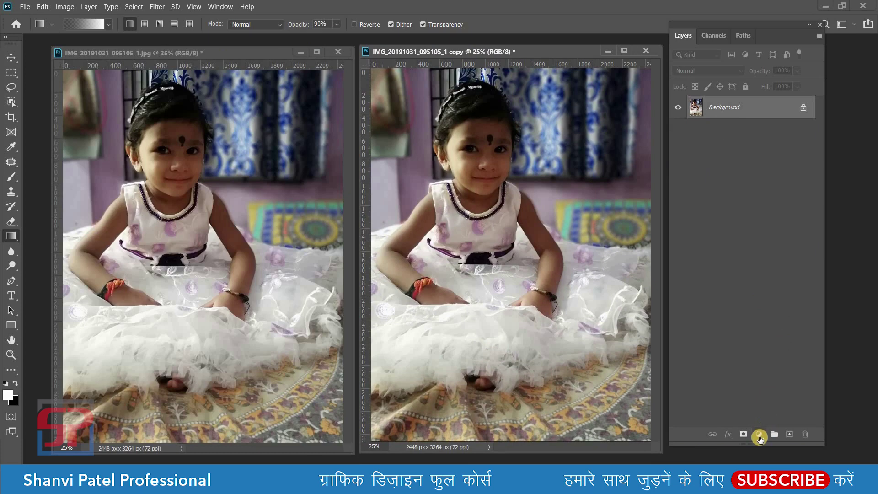
# Step: Add a Brightness/Contrast adjustment layer to the copy with brightness 43 and contrast -10
pyautogui.click(758, 435)
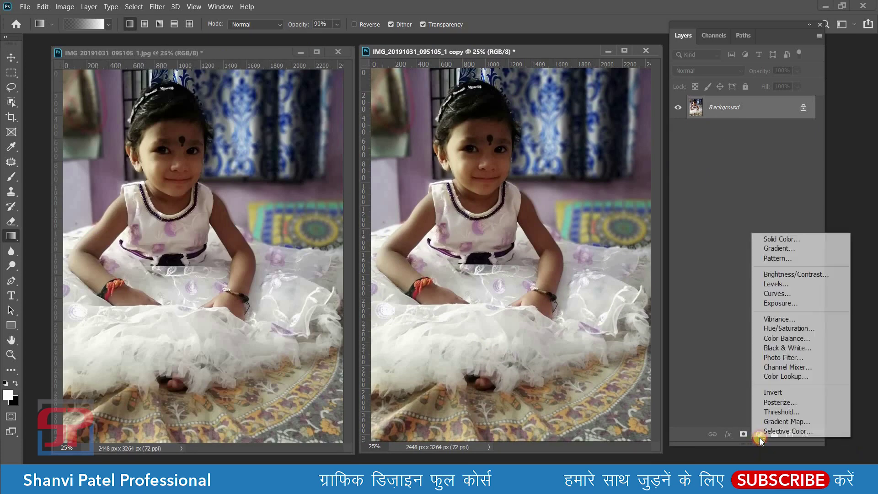
pyautogui.click(797, 274)
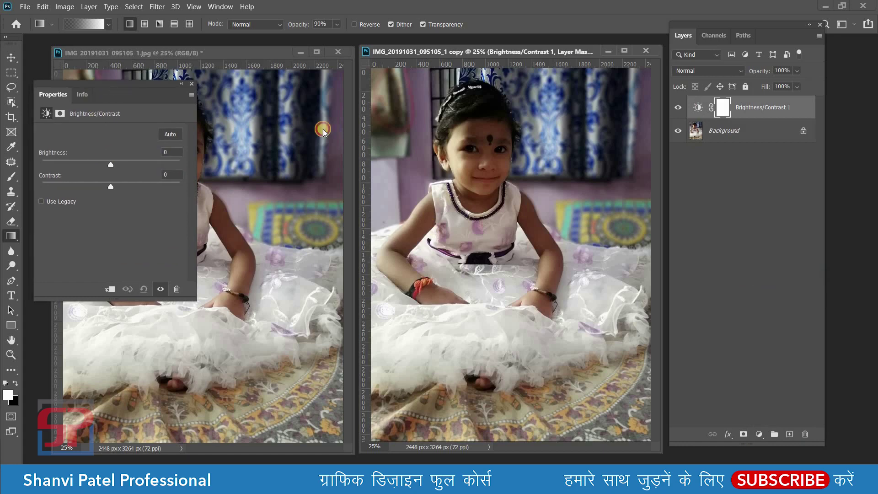
pyautogui.moveTo(96, 86); pyautogui.dragTo(352, 121)
pyautogui.moveTo(364, 202)
pyautogui.mouseDown()
pyautogui.moveTo(340, 225)
pyautogui.moveTo(273, 226)
pyautogui.mouseUp()
pyautogui.click(364, 225)
pyautogui.moveTo(370, 202)
pyautogui.mouseDown()
pyautogui.moveTo(388, 202)
pyautogui.moveTo(349, 224)
pyautogui.mouseUp()
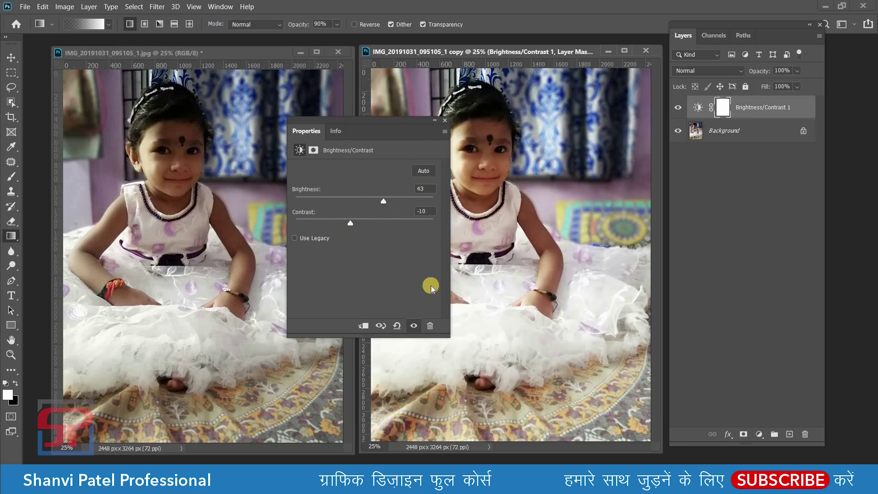
pyautogui.click(445, 120)
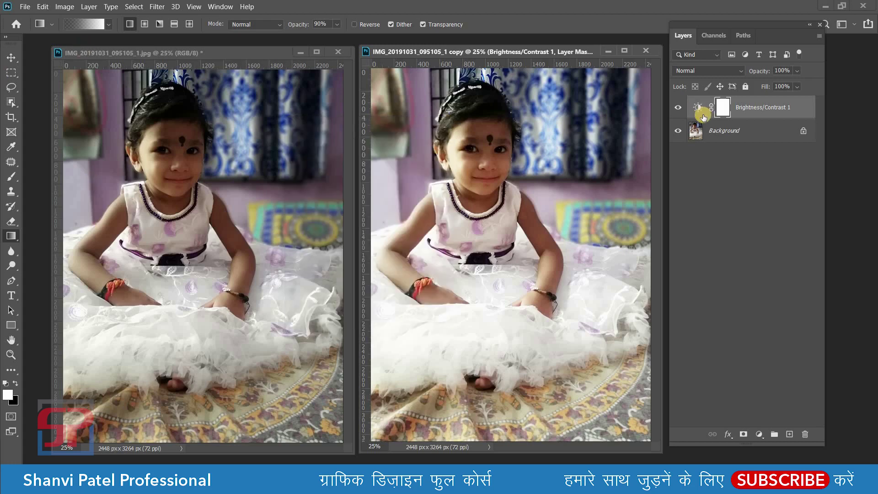
# Step: Toggle the Brightness/Contrast 1 layer's visibility on and off to compare
pyautogui.click(677, 107)
pyautogui.click(677, 108)
pyautogui.click(677, 108)
pyautogui.click(677, 107)
pyautogui.click(712, 70)
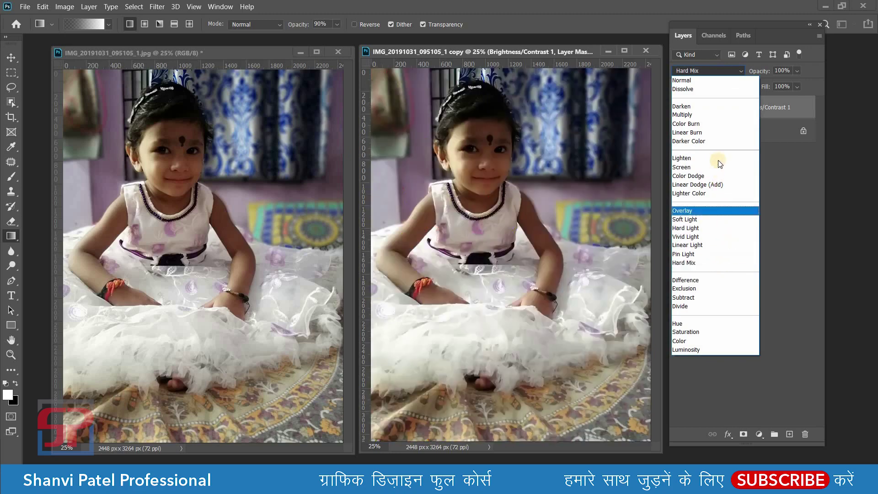
# Step: Keep Normal blend mode, try the Fill setting, and lower the layer's opacity to 85%
pyautogui.click(698, 81)
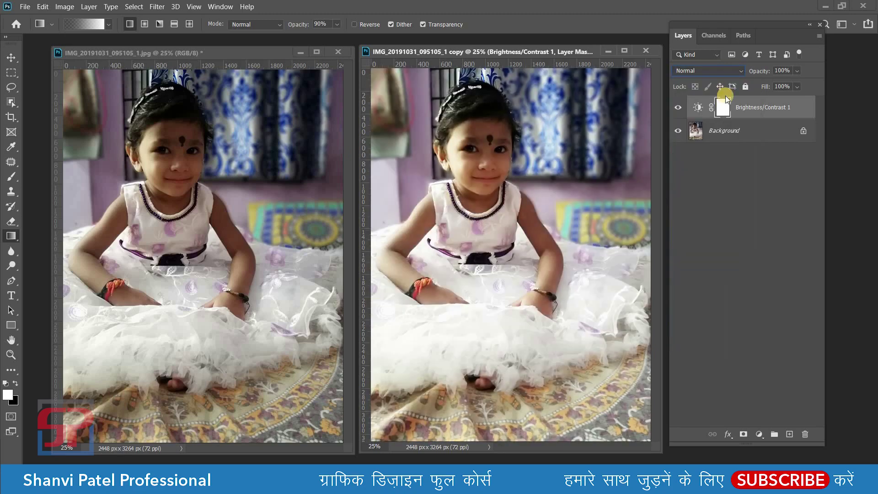
pyautogui.click(797, 87)
pyautogui.moveTo(810, 99)
pyautogui.mouseDown()
pyautogui.moveTo(757, 99)
pyautogui.moveTo(811, 101)
pyautogui.moveTo(801, 87)
pyautogui.mouseUp()
pyautogui.click(797, 71)
pyautogui.click(756, 199)
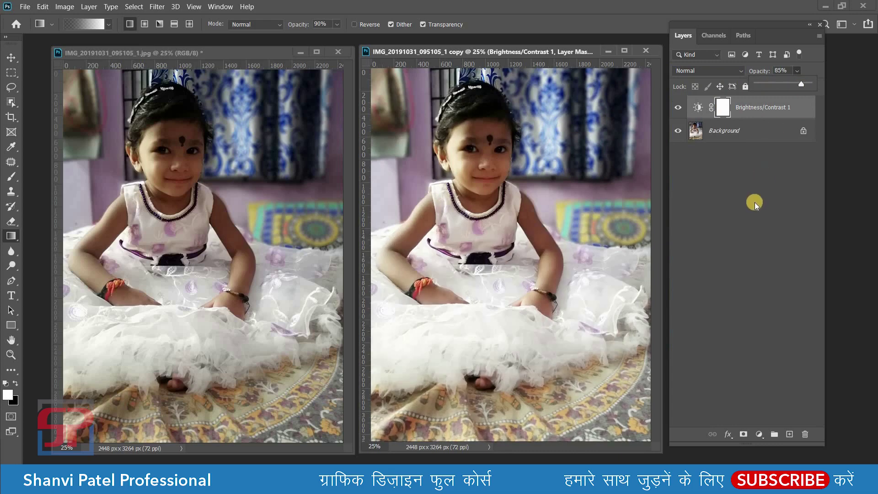